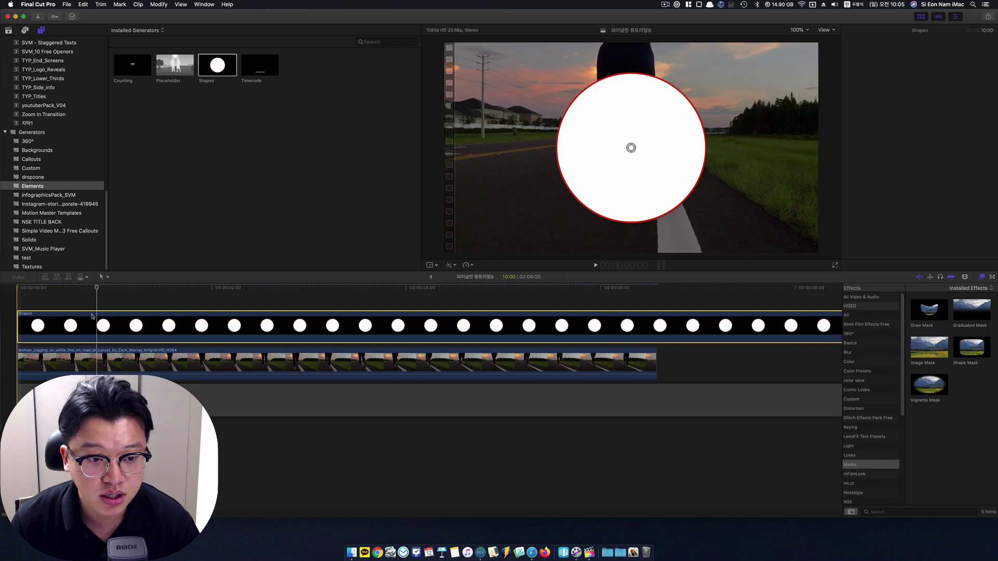
Trim the end of the Shapes clip to match the end of the jogging clip.
left_click(619, 318)
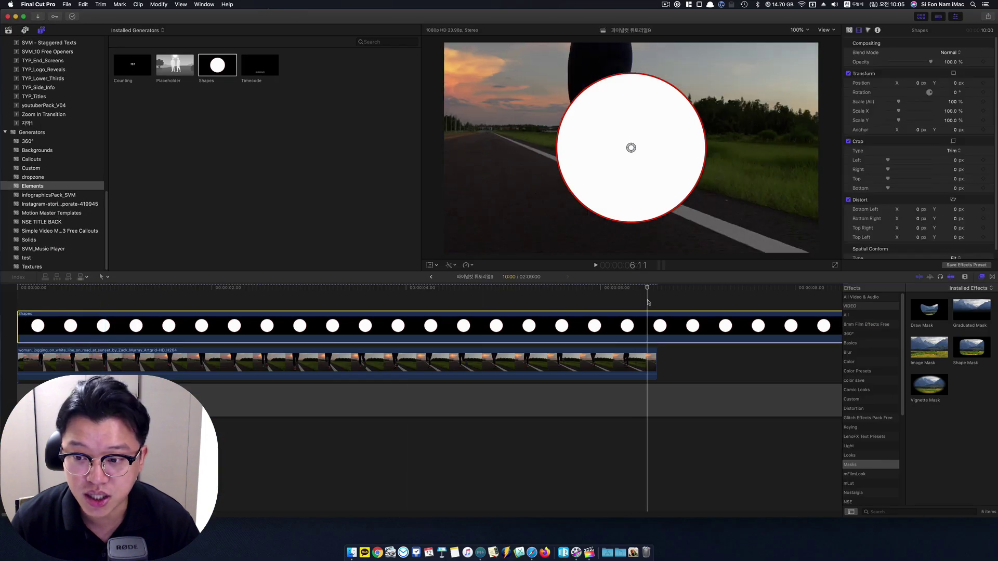
key("alt+bracketright")
left_click(345, 326)
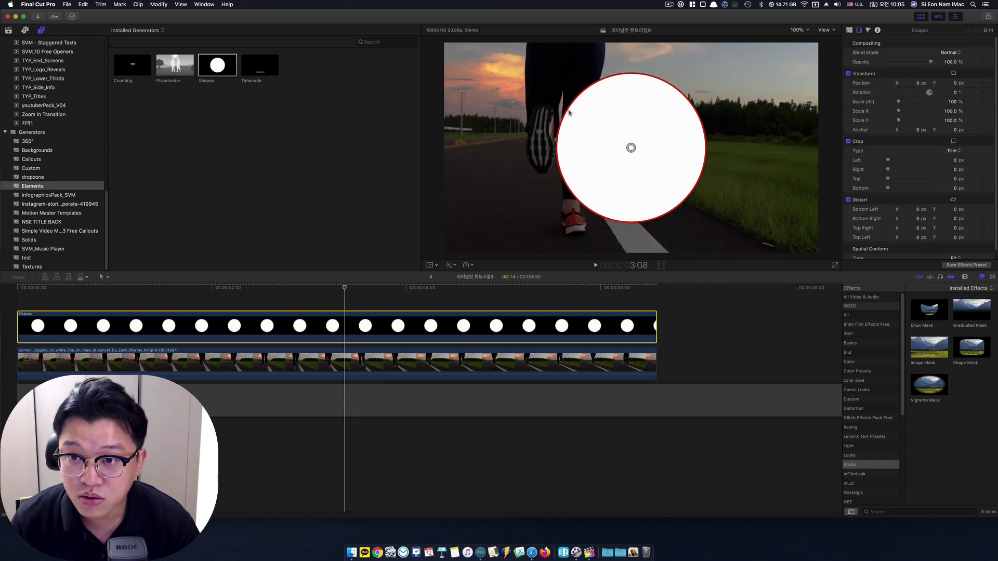
left_click(577, 195)
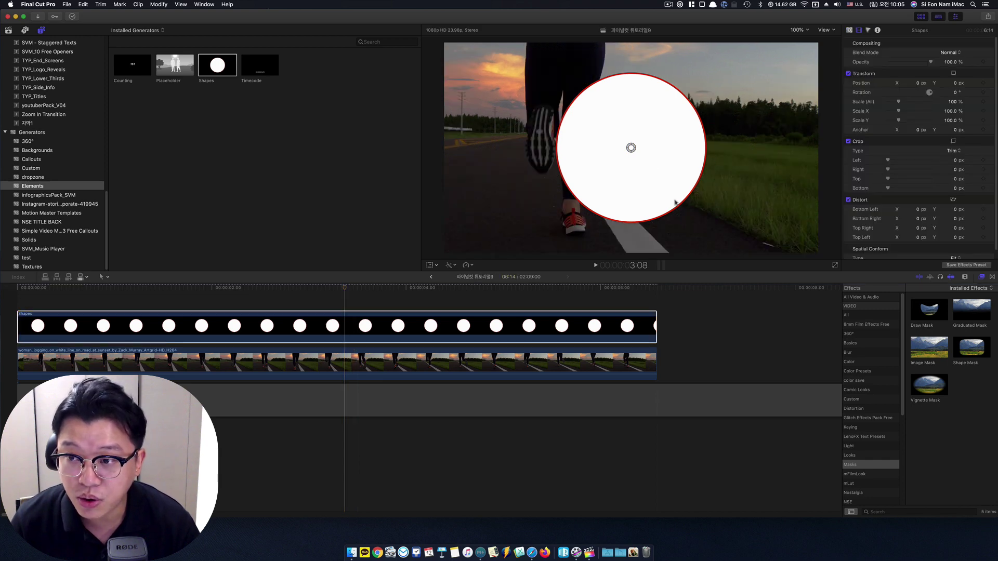
Set the circle shape's outline width to about 40.93 and its outline color to yellow.
left_click(541, 325)
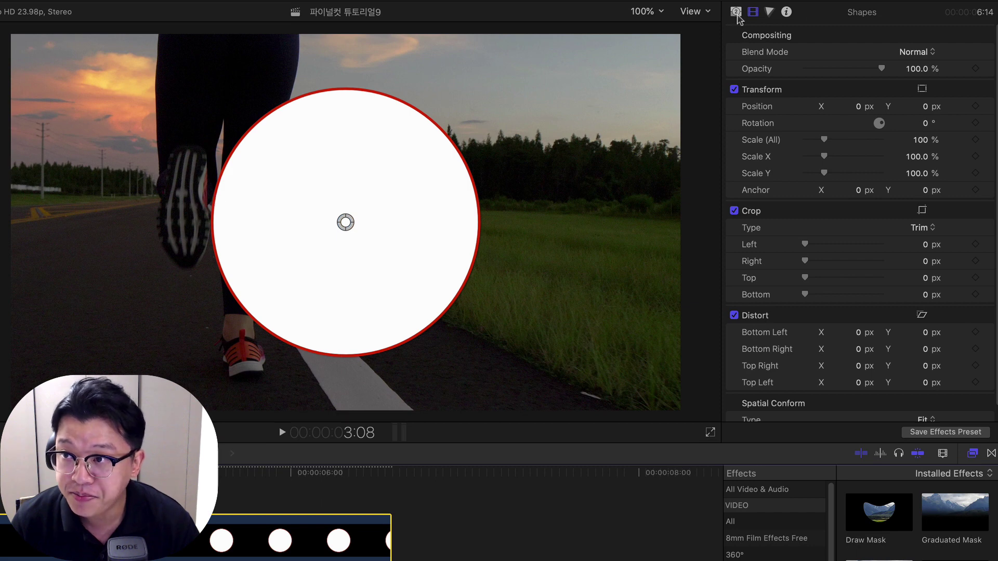
left_click(736, 12)
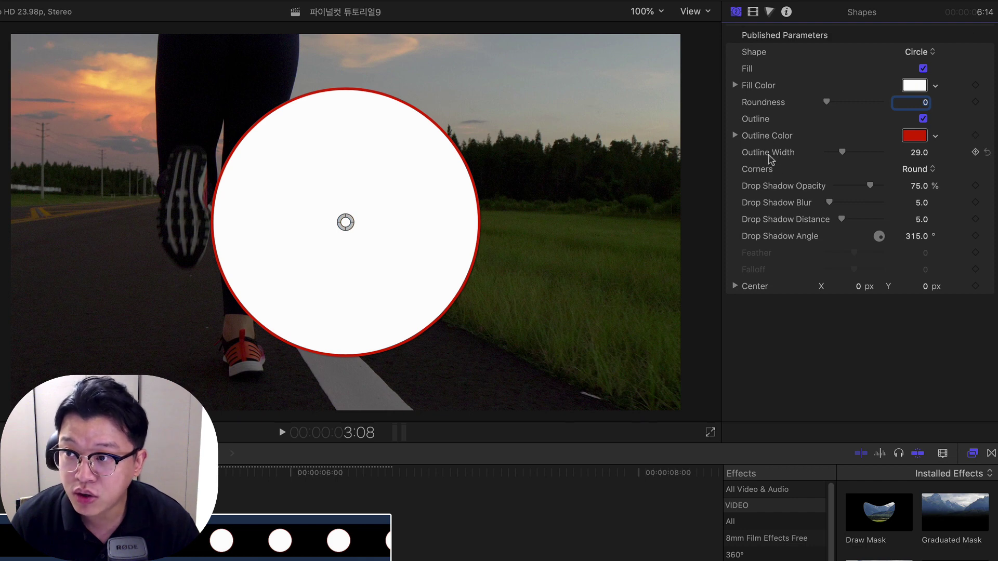
mouse_move(844, 153)
left_mouse_down()
mouse_move(860, 154)
mouse_move(824, 156)
mouse_move(851, 156)
left_mouse_up()
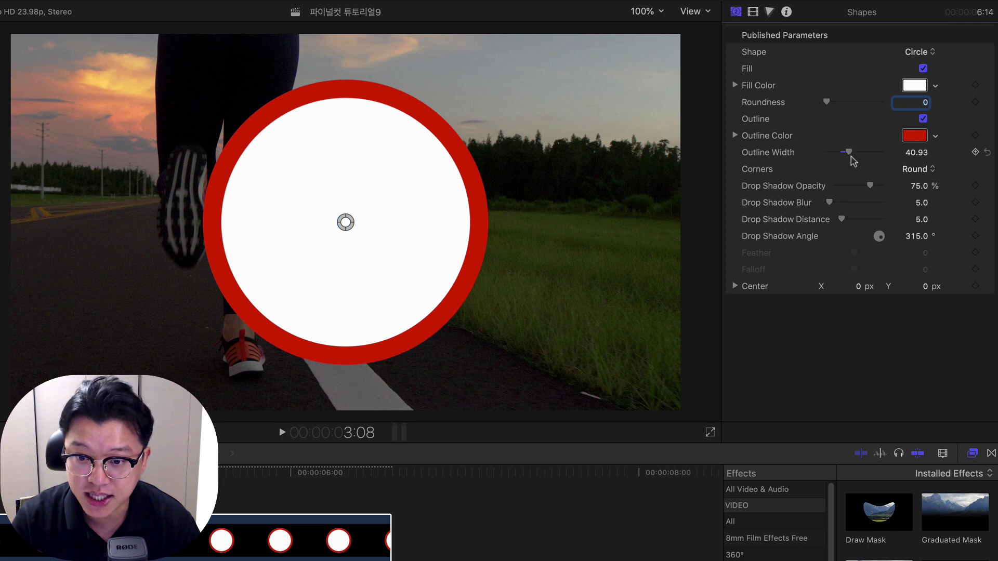
left_click(290, 96)
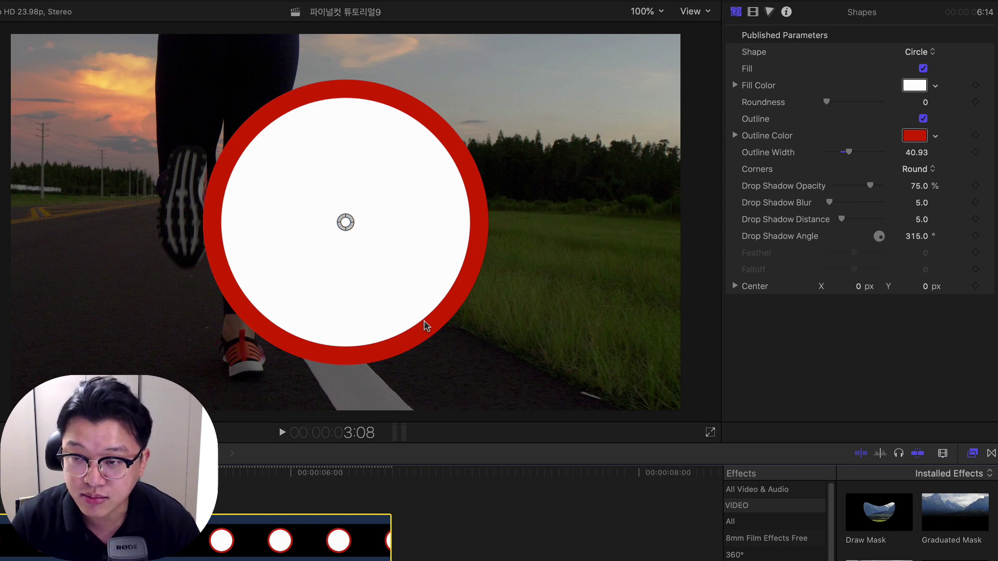
left_click(916, 136)
key("y")
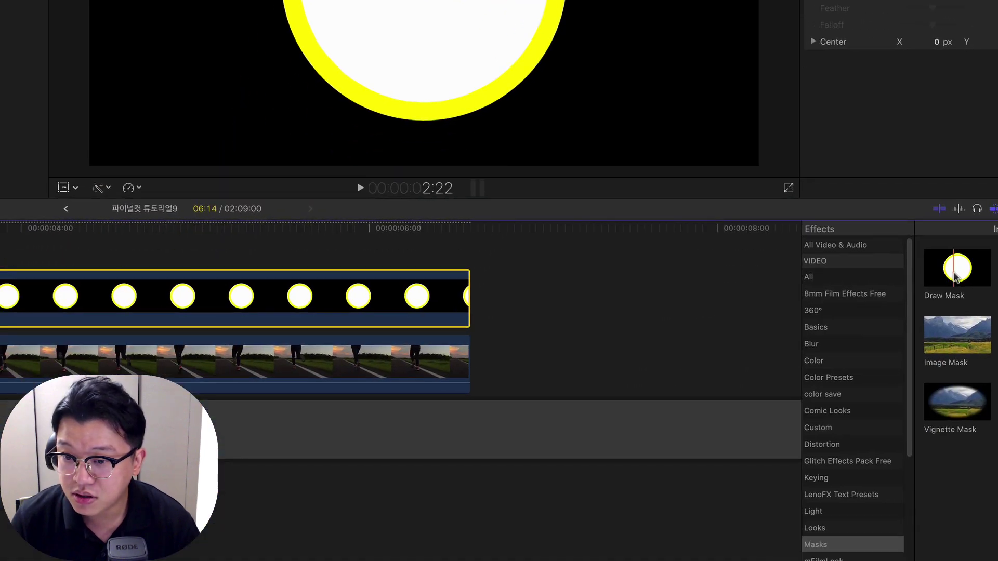
Apply the Draw Mask effect to the jogging clip and trace a closed mask with curved points along the circle's yellow outline.
mouse_move(955, 277)
left_mouse_down()
mouse_move(617, 299)
mouse_move(26, 289)
mouse_move(0, 301)
left_mouse_up()
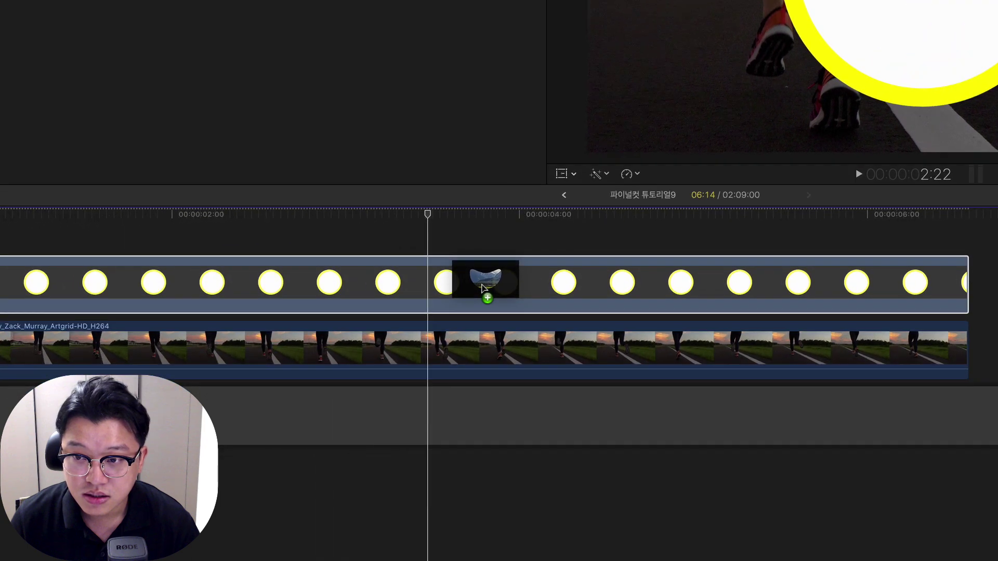
mouse_move(483, 287)
left_mouse_down()
mouse_move(517, 340)
mouse_move(468, 351)
left_mouse_up()
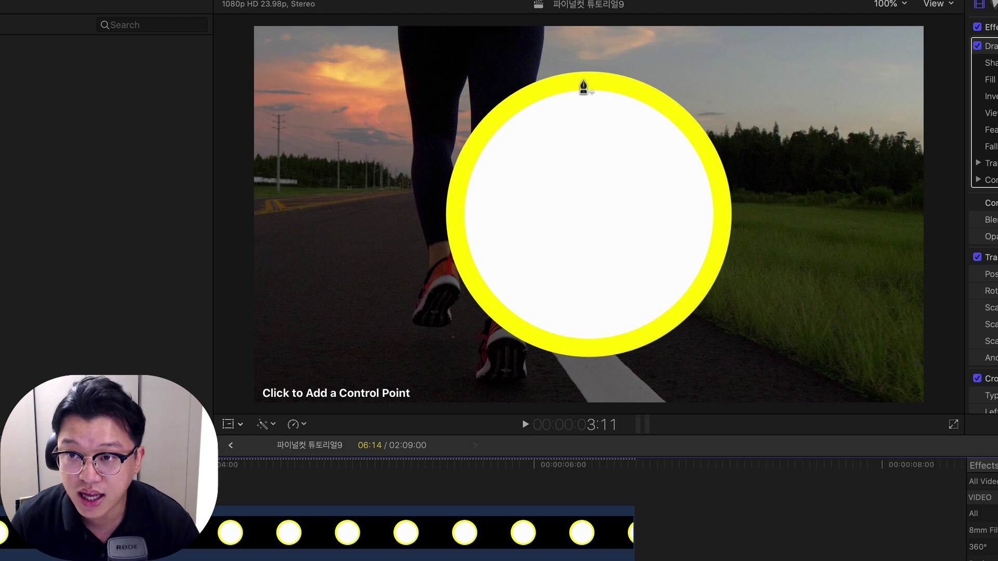
left_click(585, 79)
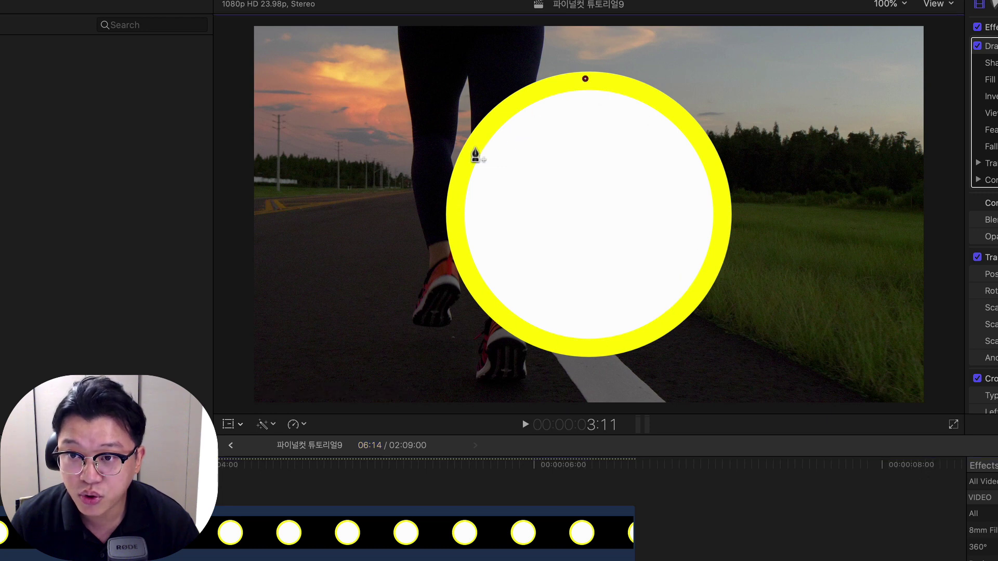
left_click(476, 148)
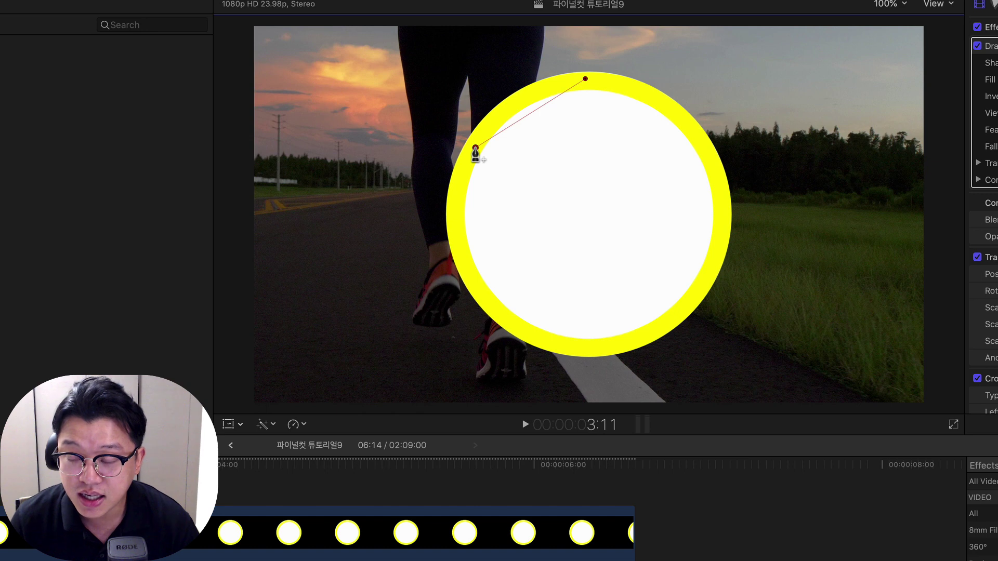
left_click_drag(475, 148, 444, 212)
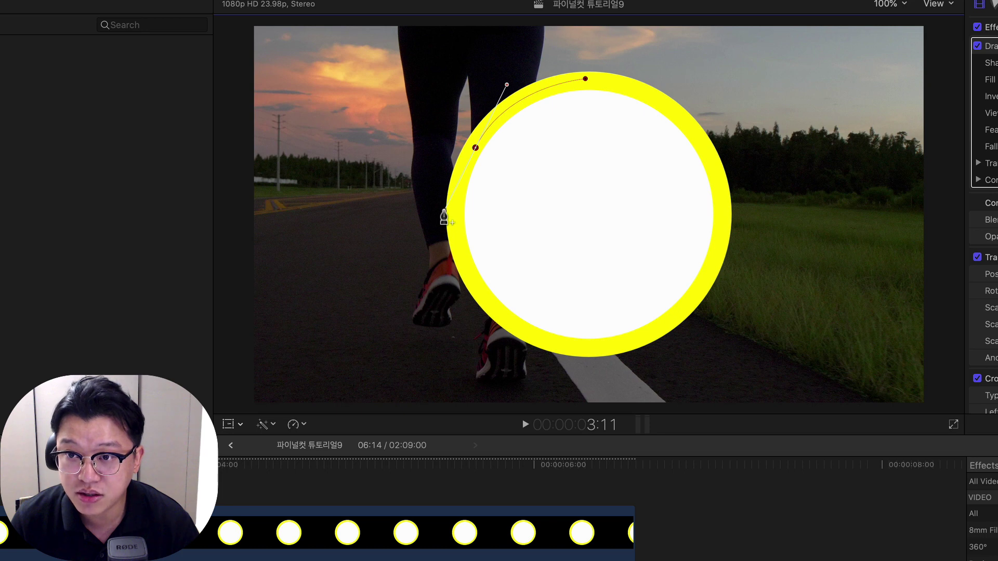
left_click(488, 307)
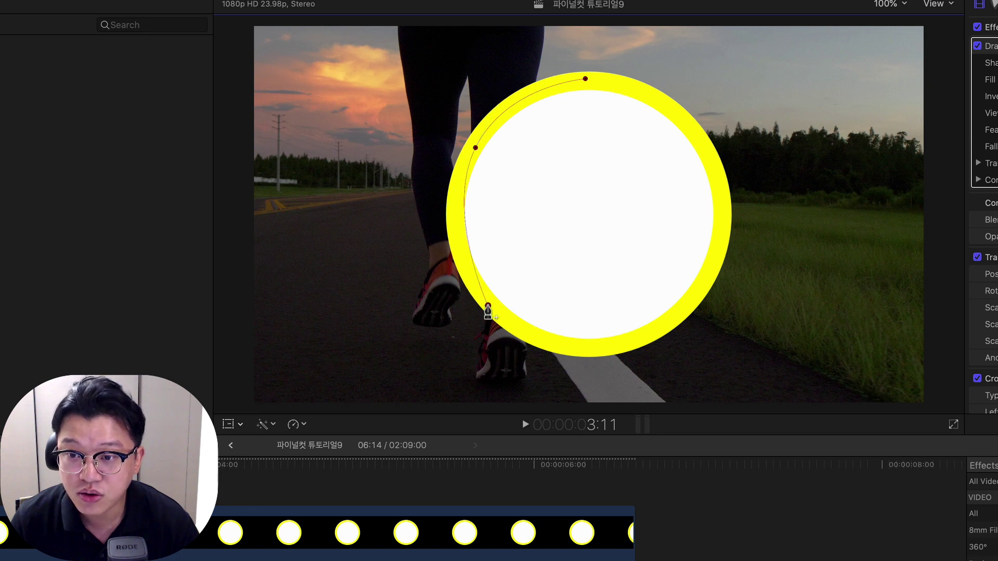
left_click_drag(487, 306, 525, 354)
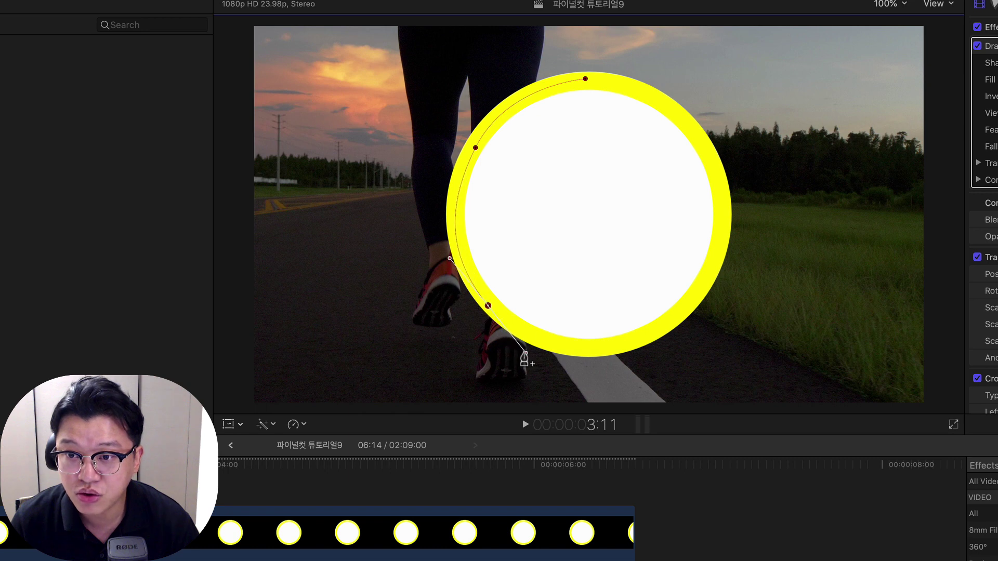
left_click(593, 349)
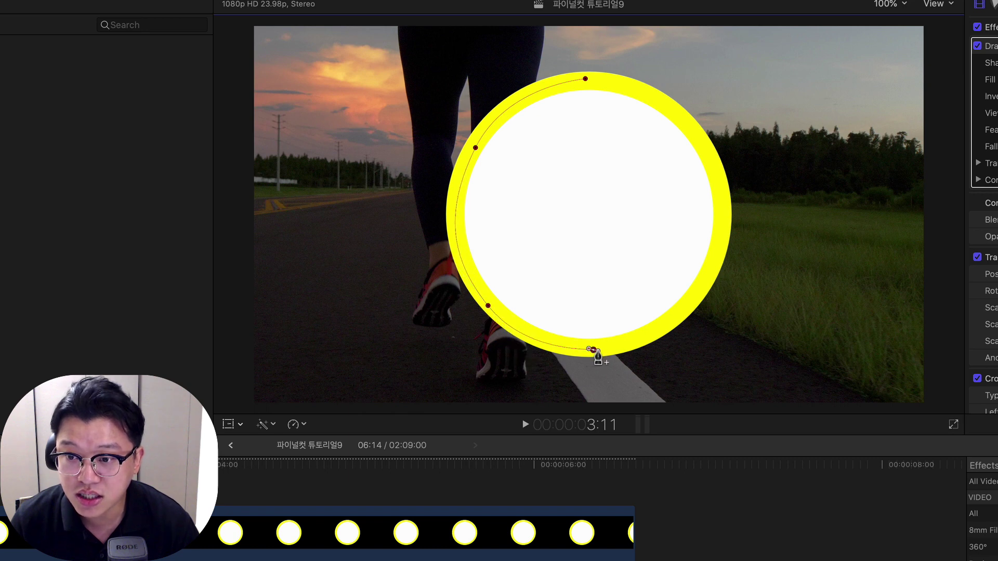
left_click_drag(597, 352, 614, 351)
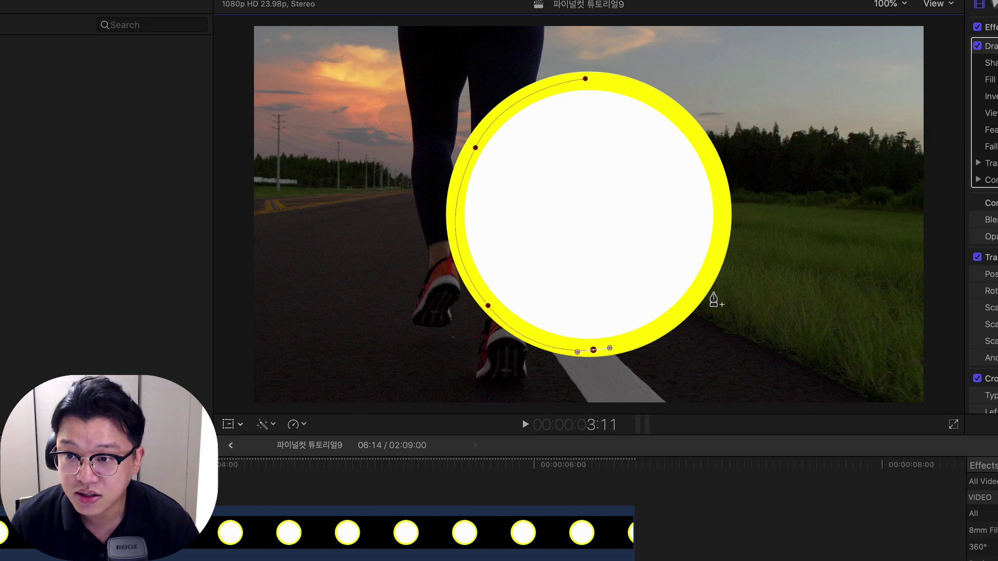
left_click_drag(710, 281, 742, 229)
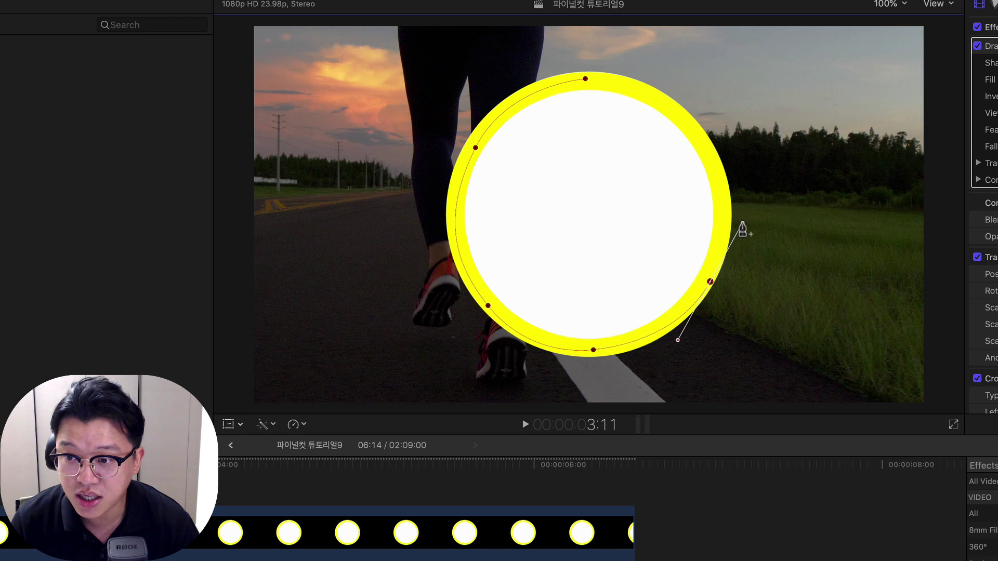
left_click_drag(706, 144, 697, 145)
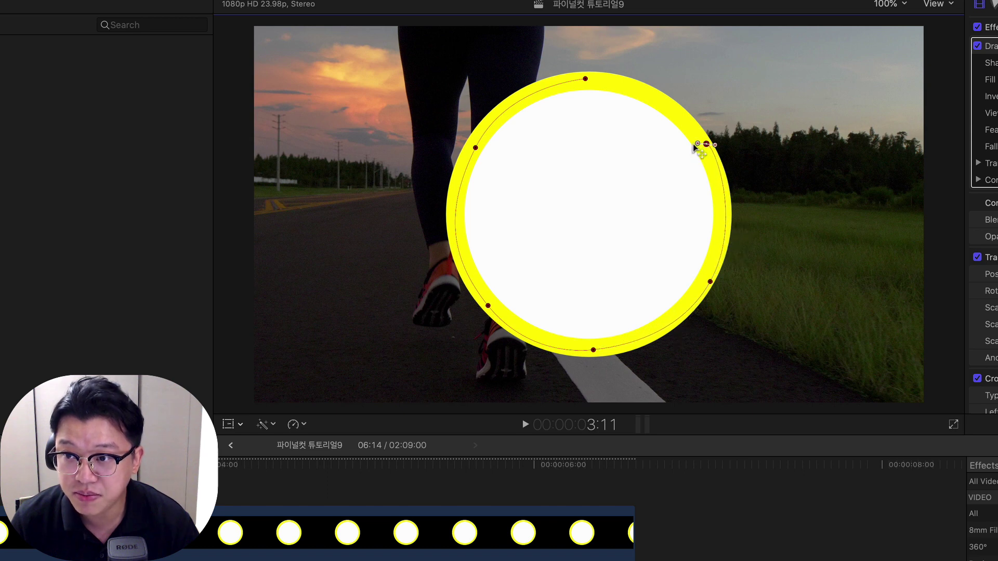
left_click(669, 105)
left_click(587, 77)
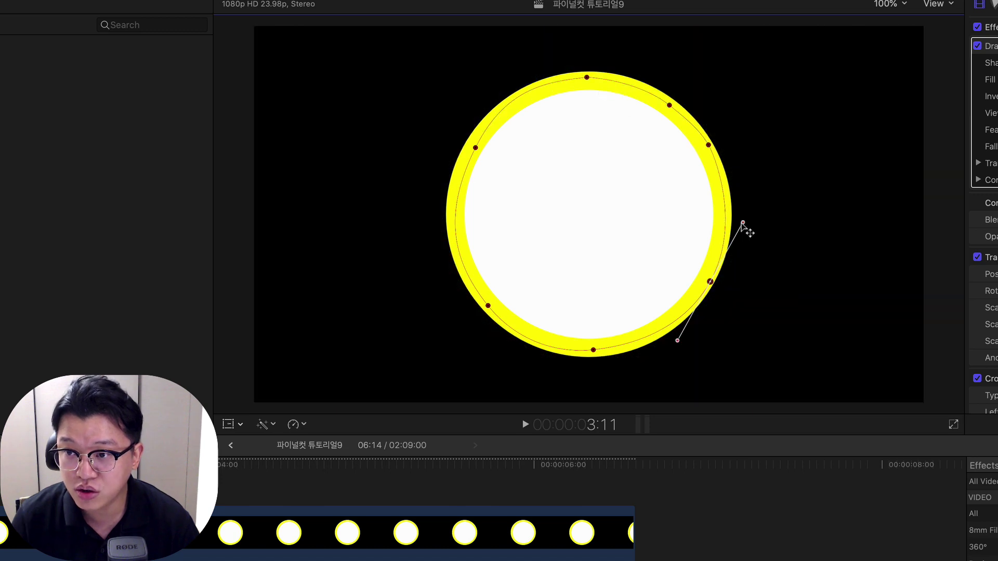
Adjust the curve handles at the mask's lower-right point and add a control point on its lower-left edge to follow the yellow ring.
left_click_drag(743, 222, 734, 223)
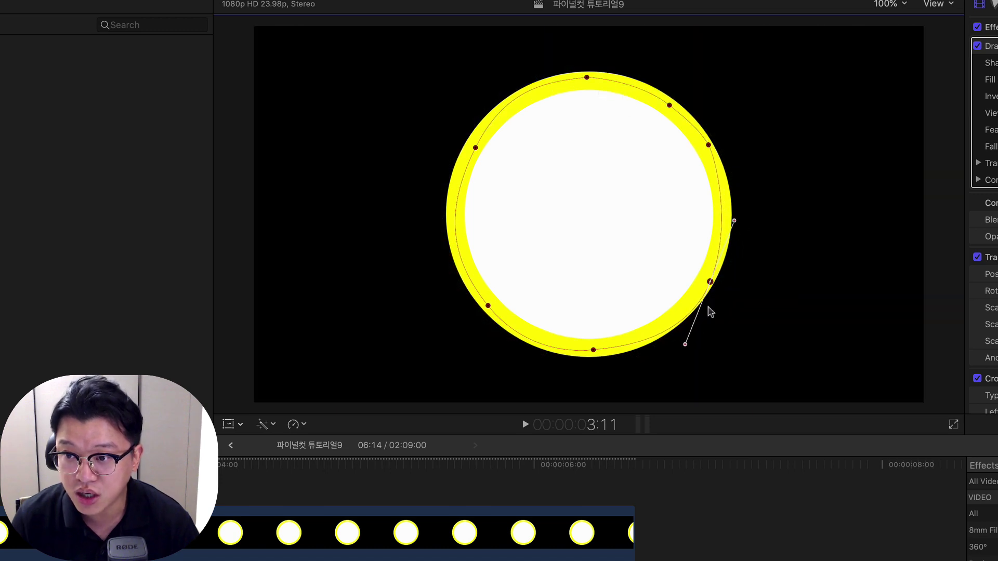
left_click_drag(684, 343, 680, 338)
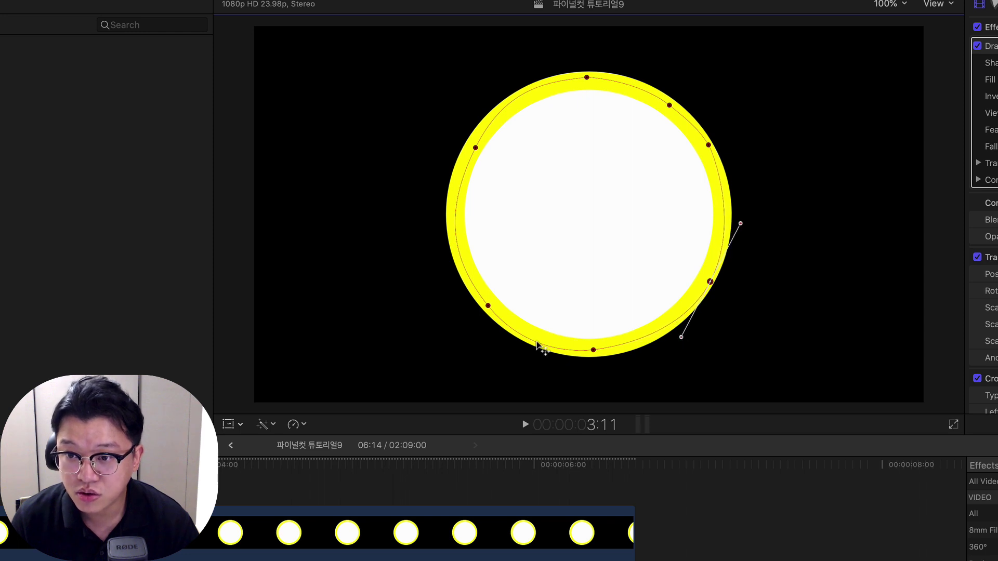
left_click(536, 346)
right_click(538, 347)
right_click(539, 344)
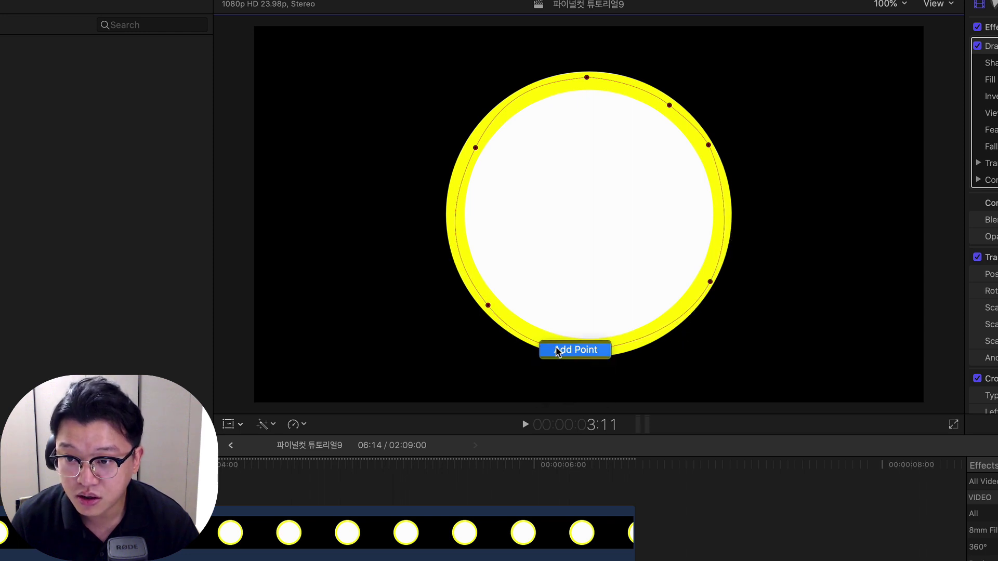
left_click(554, 348)
left_click_drag(540, 348, 541, 345)
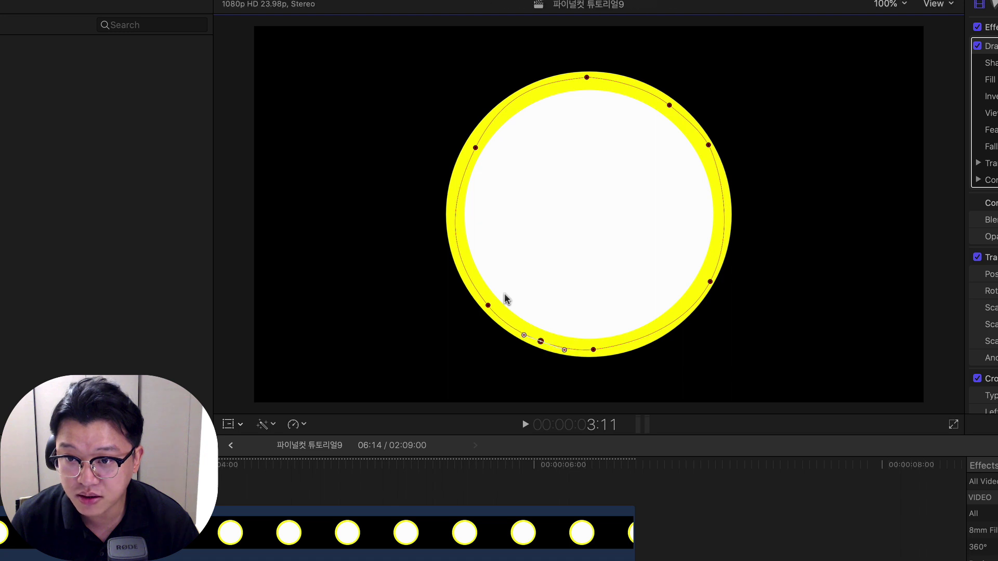
Add control points on the mask's left and upper-left edges and fit the path to the yellow ring.
right_click(457, 240)
left_click(491, 241)
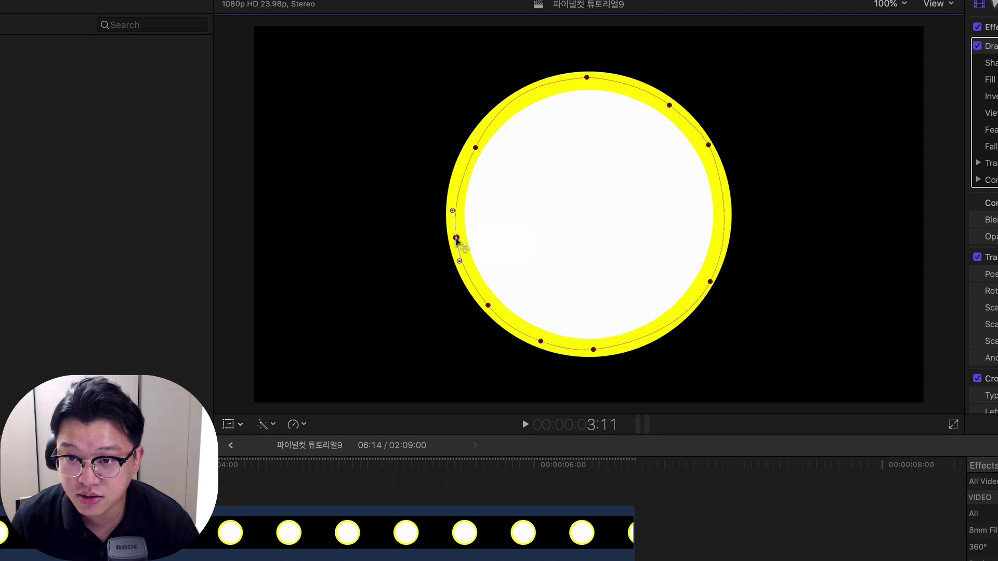
left_click_drag(456, 237, 457, 234)
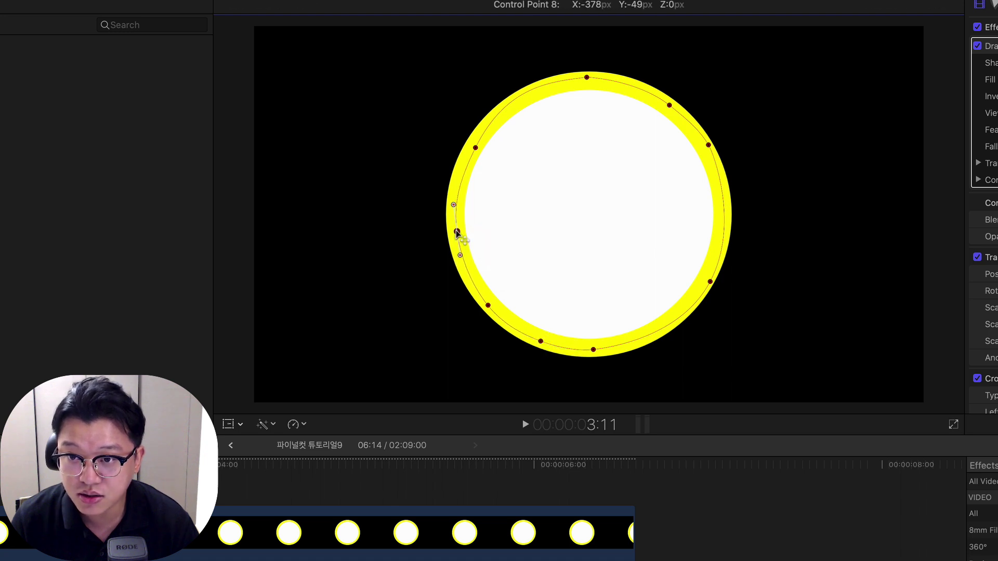
right_click(533, 93)
left_click(528, 98)
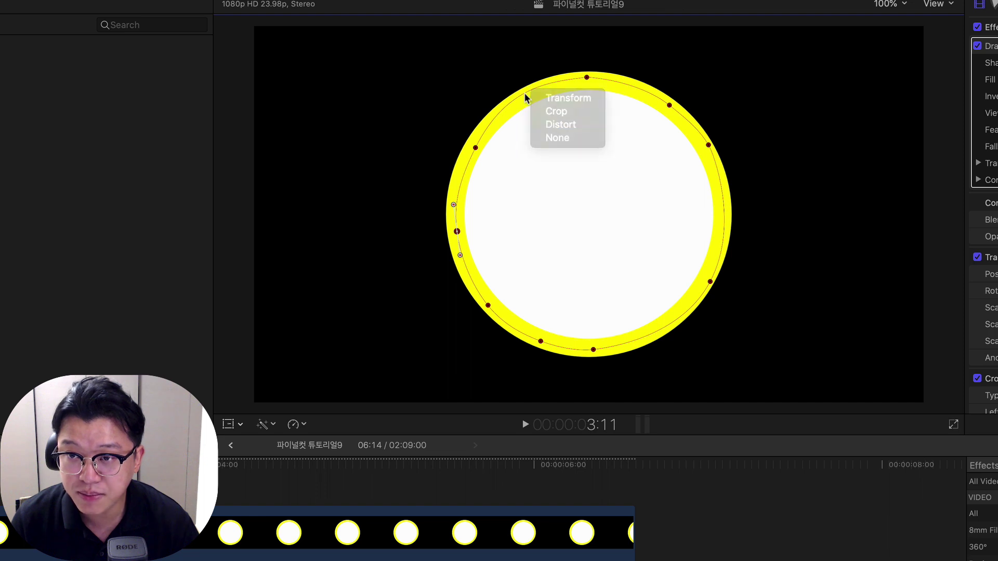
right_click(527, 98)
left_click(517, 103)
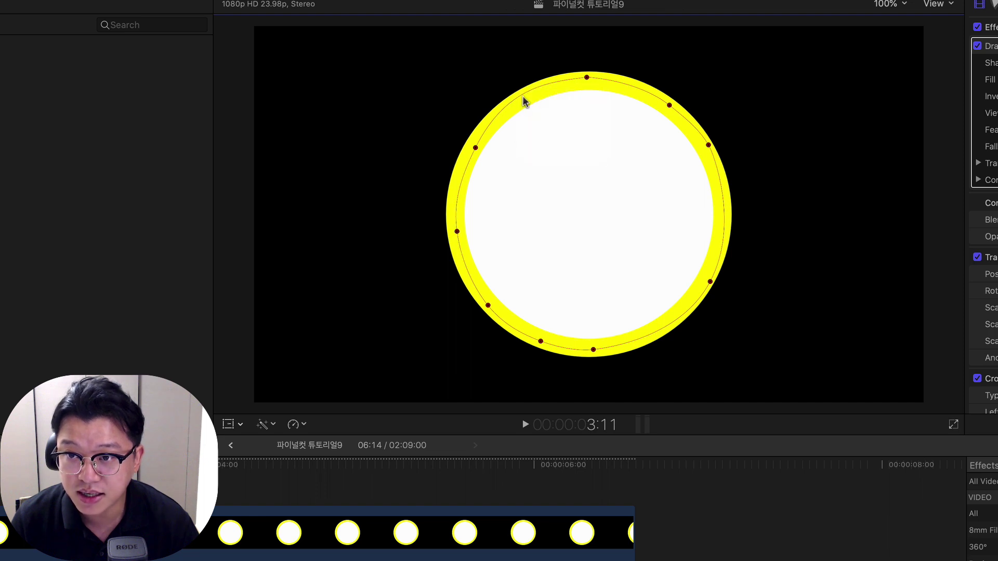
left_click(528, 95)
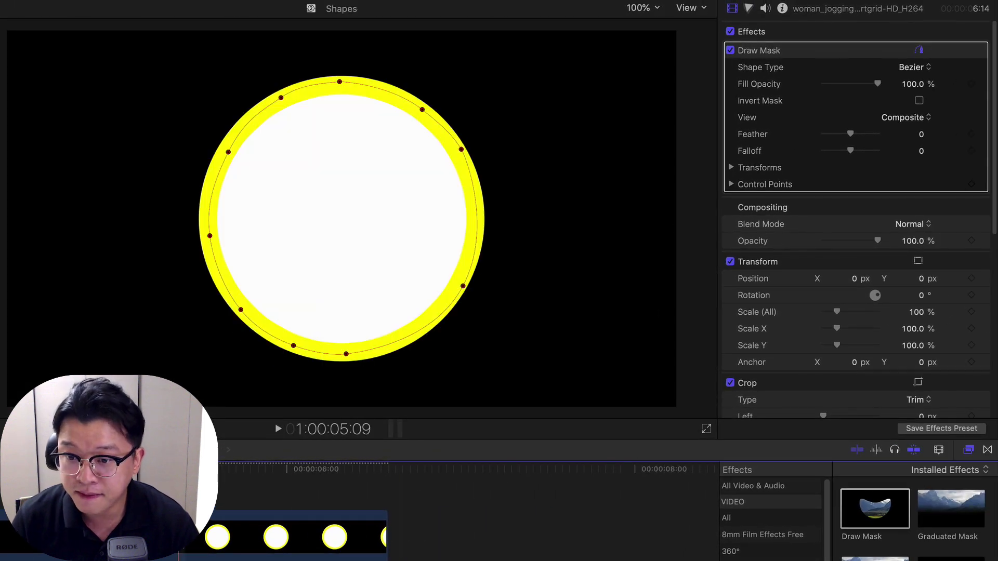
Turn off the circle shape's fill and restyle its outline to white with a width of about 31.33.
left_click(180, 540)
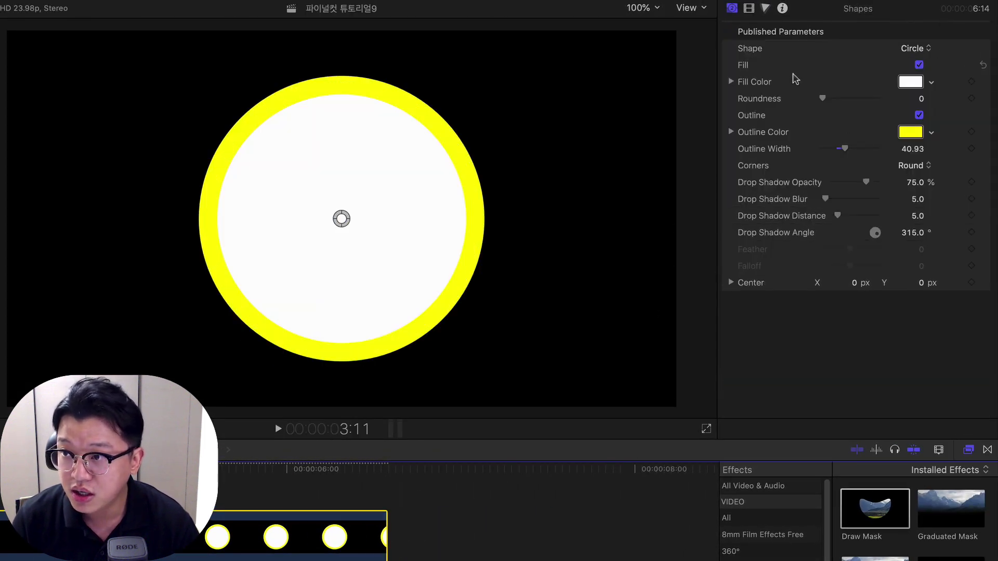
left_click(919, 65)
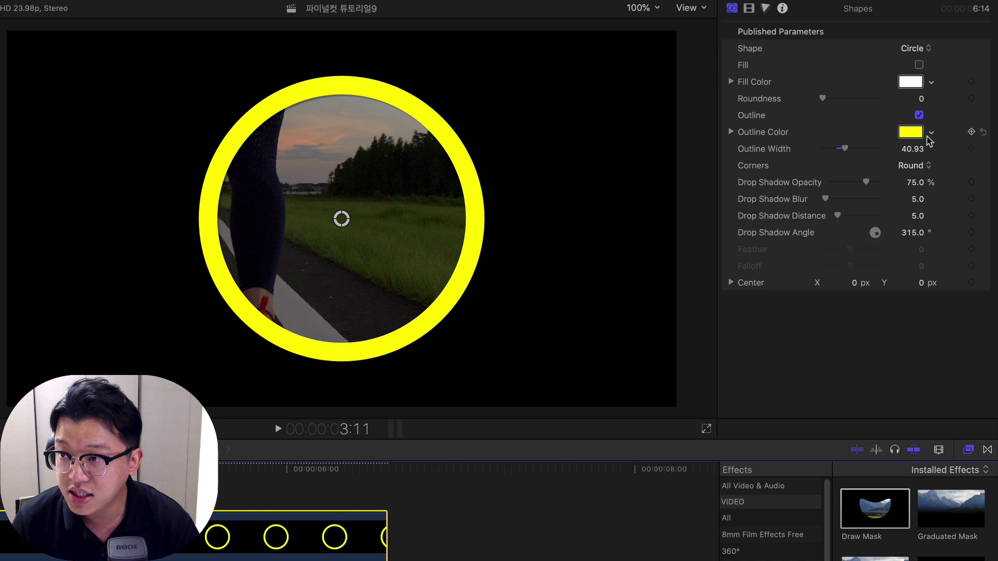
left_click(913, 134)
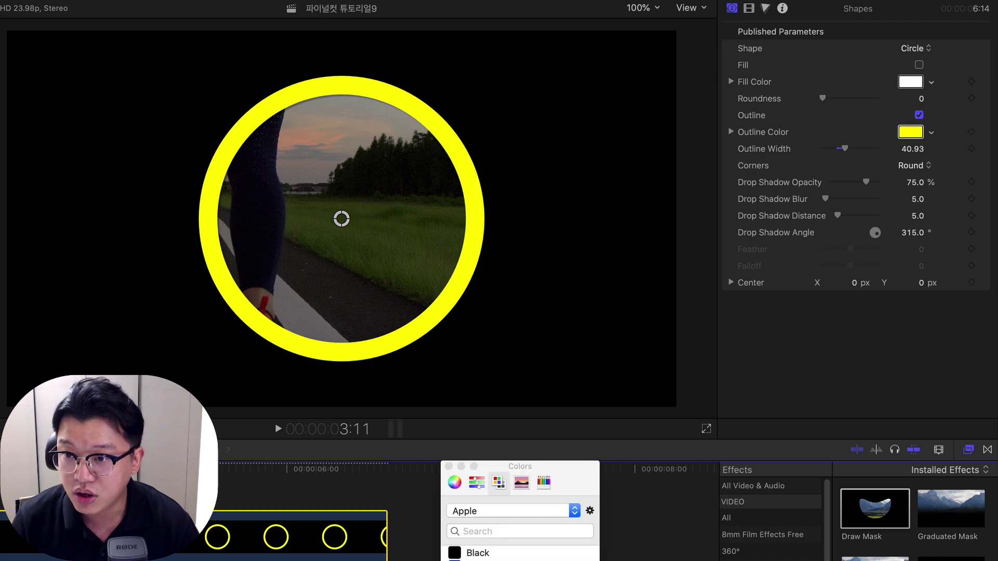
left_click(449, 466)
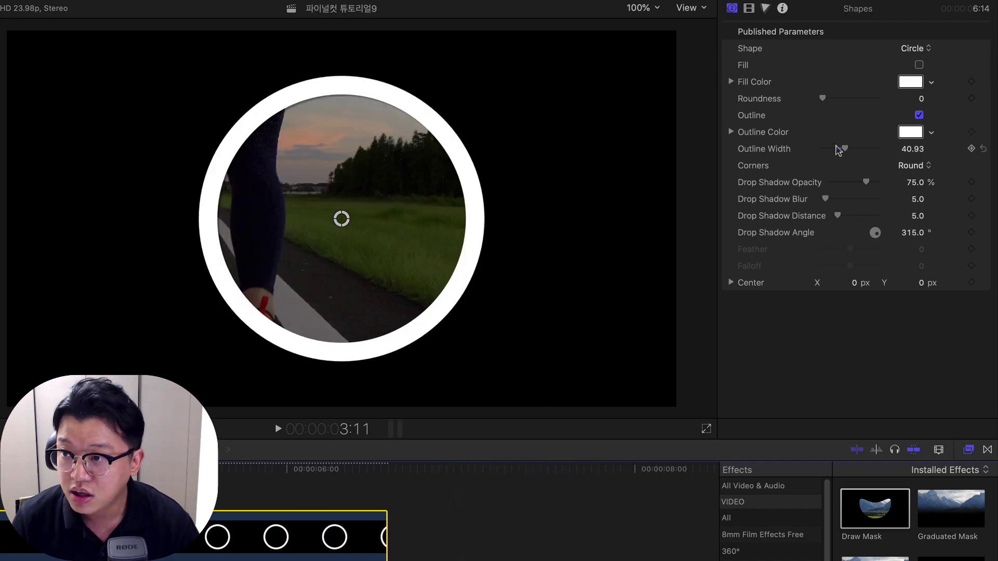
left_click_drag(844, 148, 840, 149)
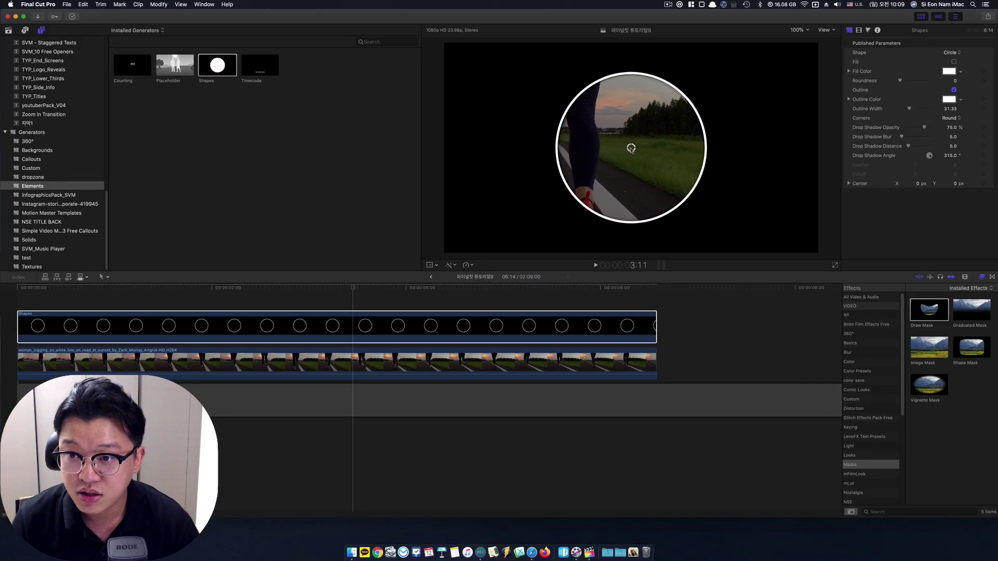
Try moving the white circle outline away from the masked jogging footage, and undo the moves.
left_click_drag(535, 171, 482, 160)
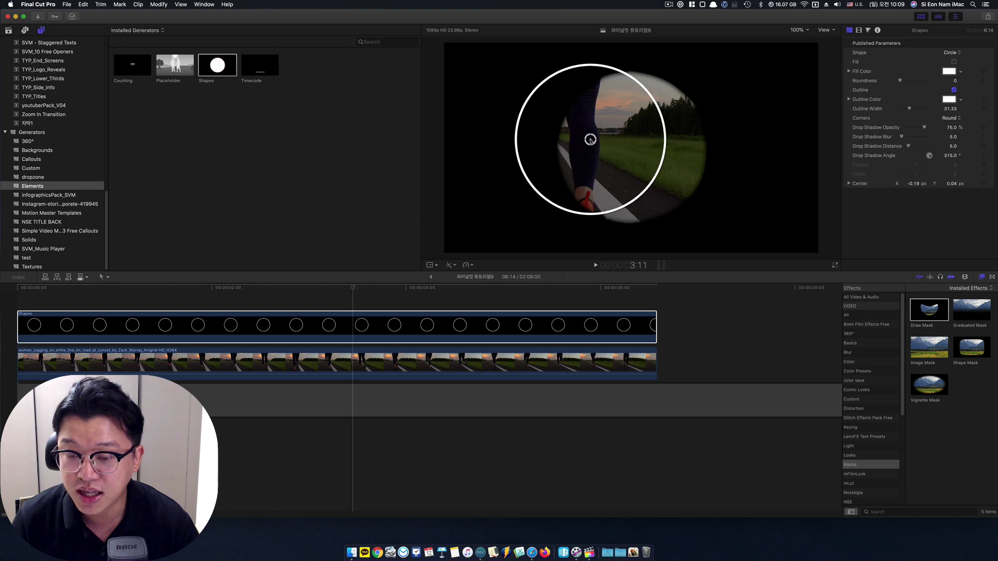
left_click_drag(590, 140, 581, 147)
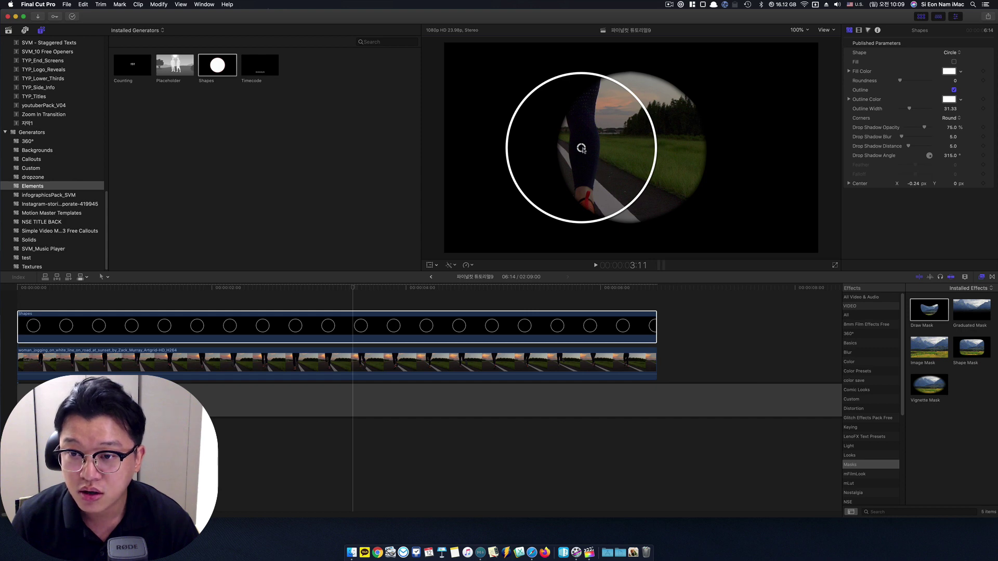
left_click_drag(581, 149, 612, 149)
key("cmd+z")
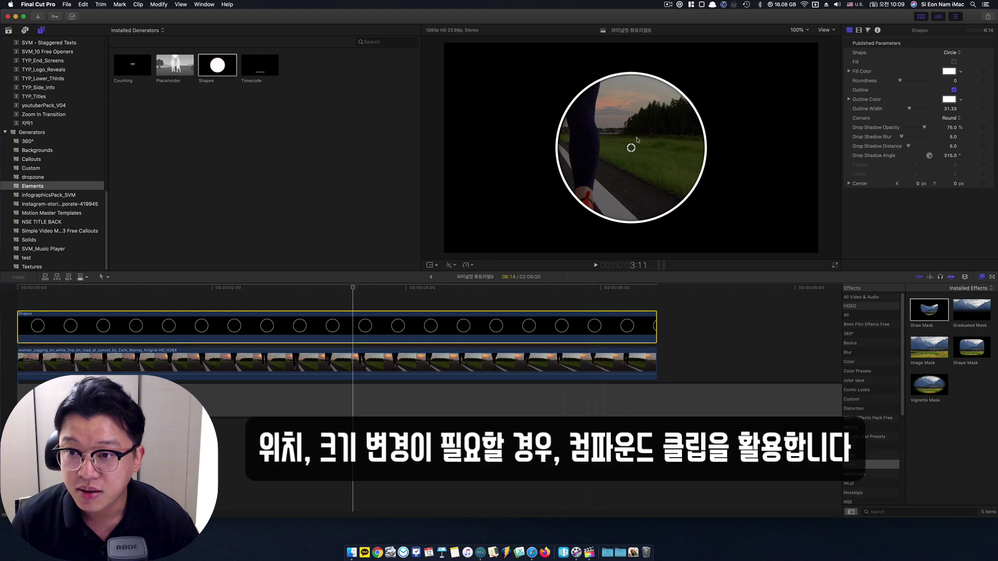
Play back the circular frame from around the two-second mark to check the masked footage.
left_click(233, 300)
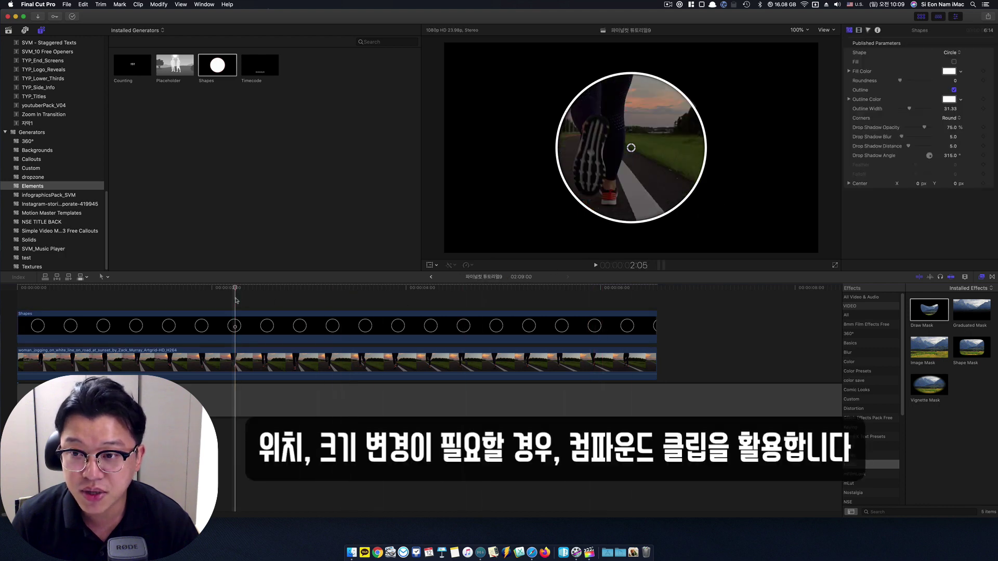
key("space")
key("space")
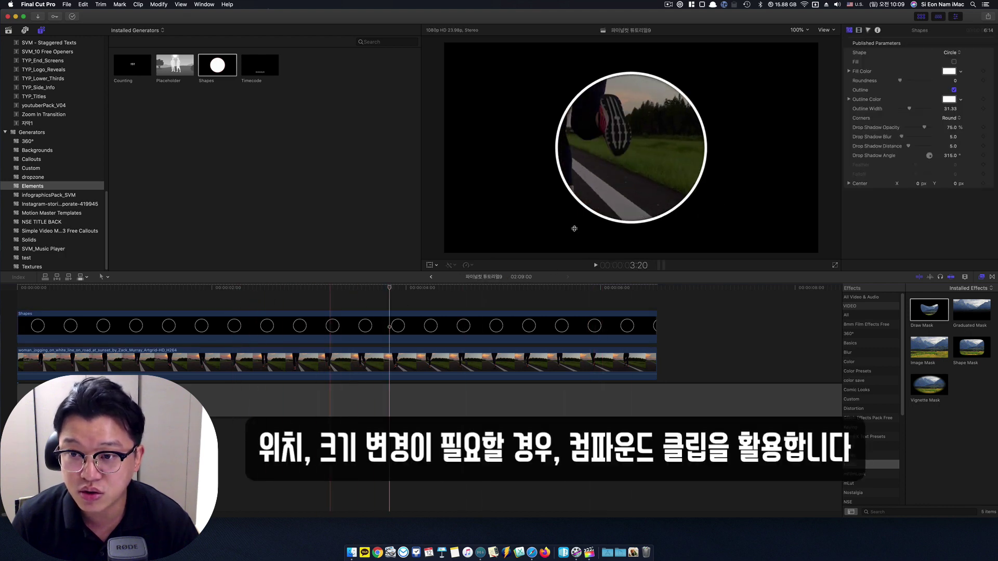
Combine the circle shape and the jogging clip into a single compound clip.
left_click_drag(351, 300, 395, 361)
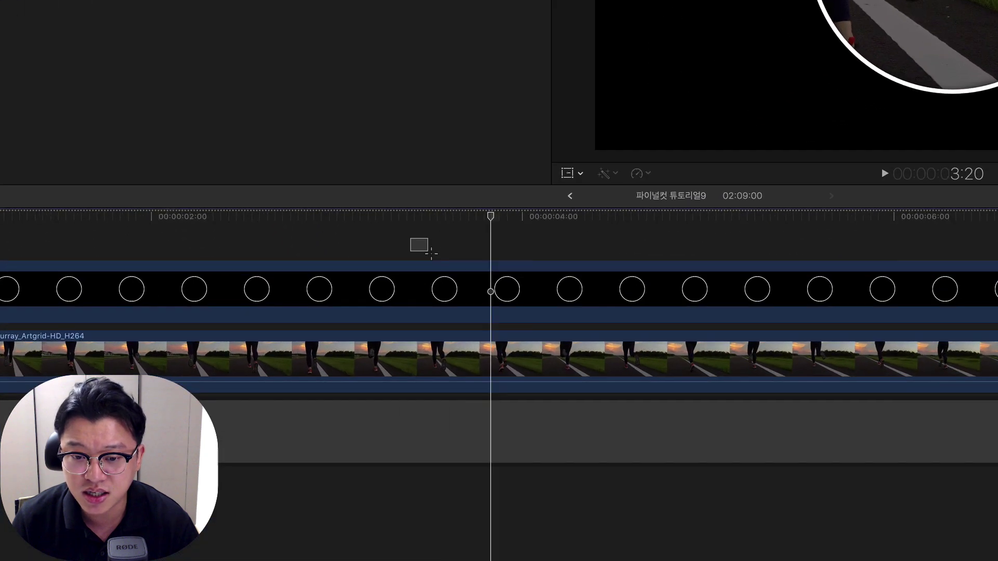
left_click_drag(585, 353, 584, 354)
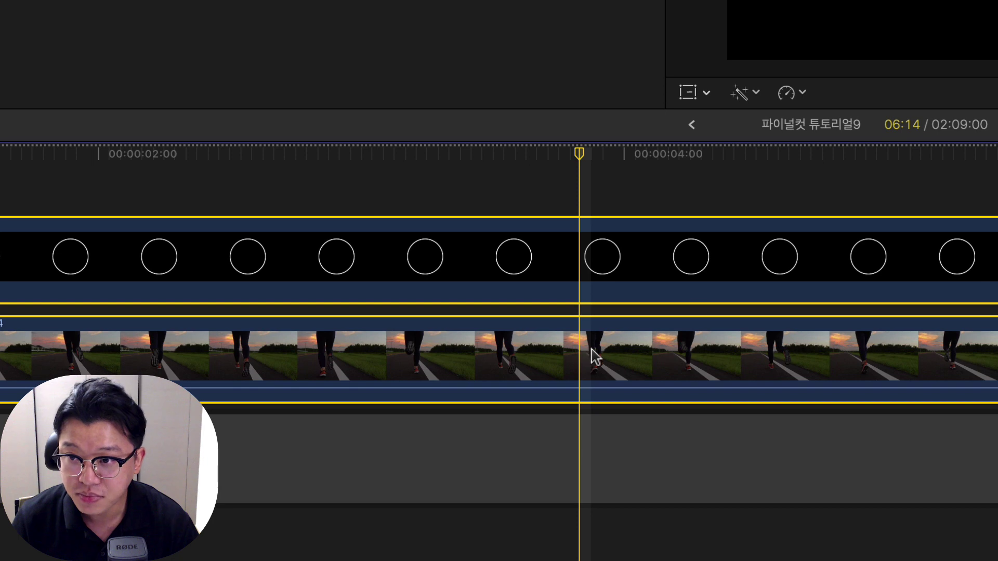
right_click(585, 263)
key("Escape")
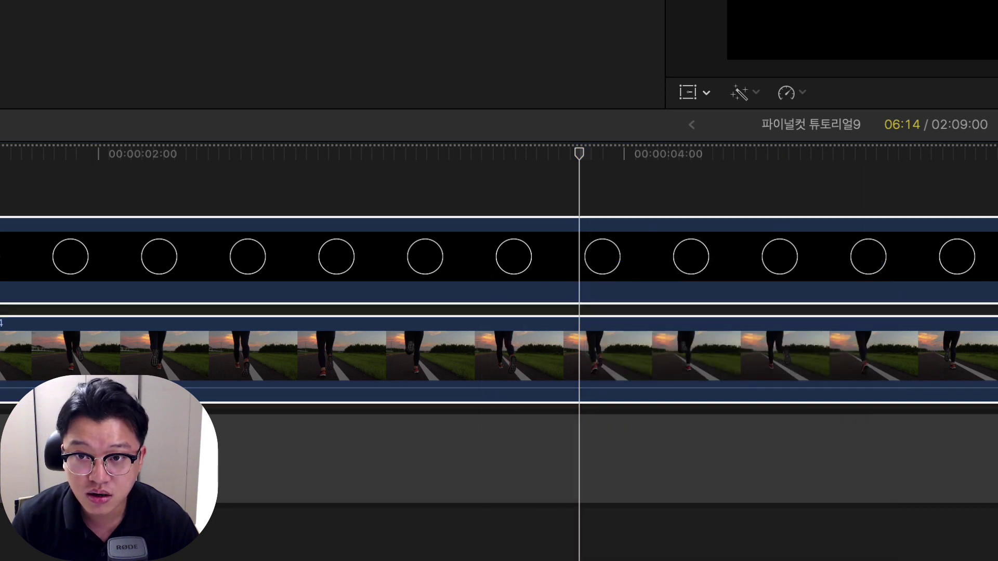
key("Return")
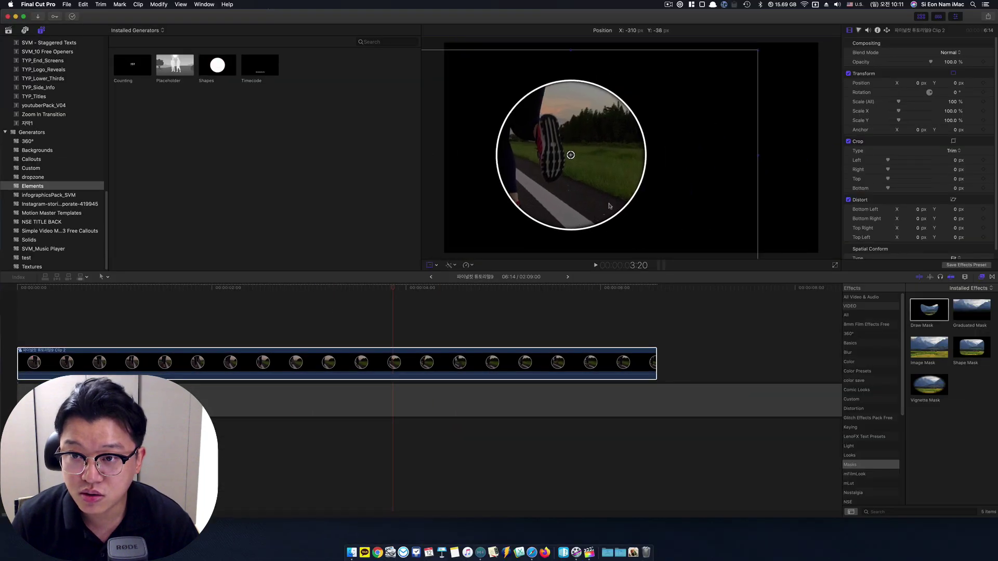
Transform the compound clip to position X 72.5 px, Y -10.8 px and scale it to about 78.36%.
left_click_drag(651, 238, 695, 217)
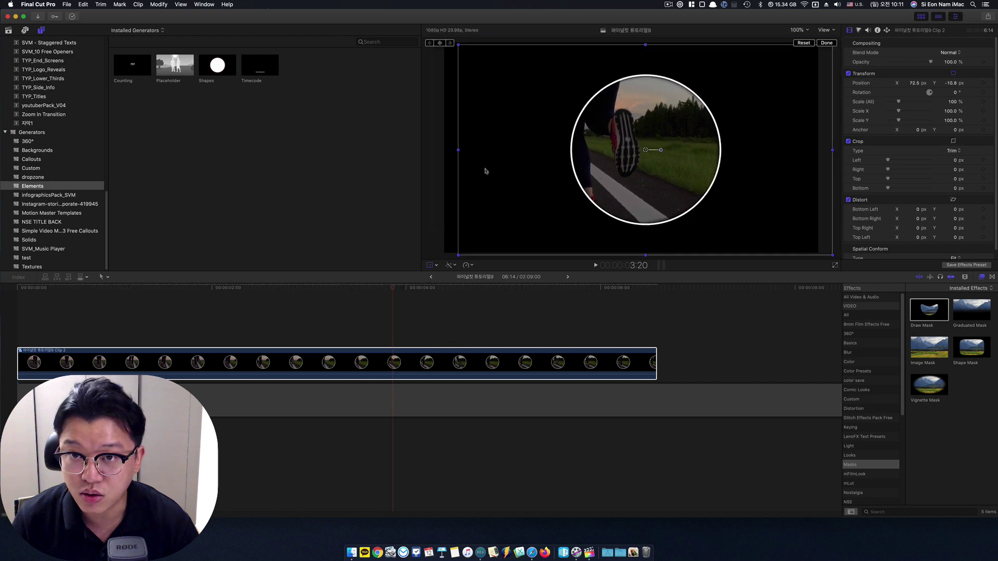
left_click_drag(460, 256, 499, 233)
left_click(826, 44)
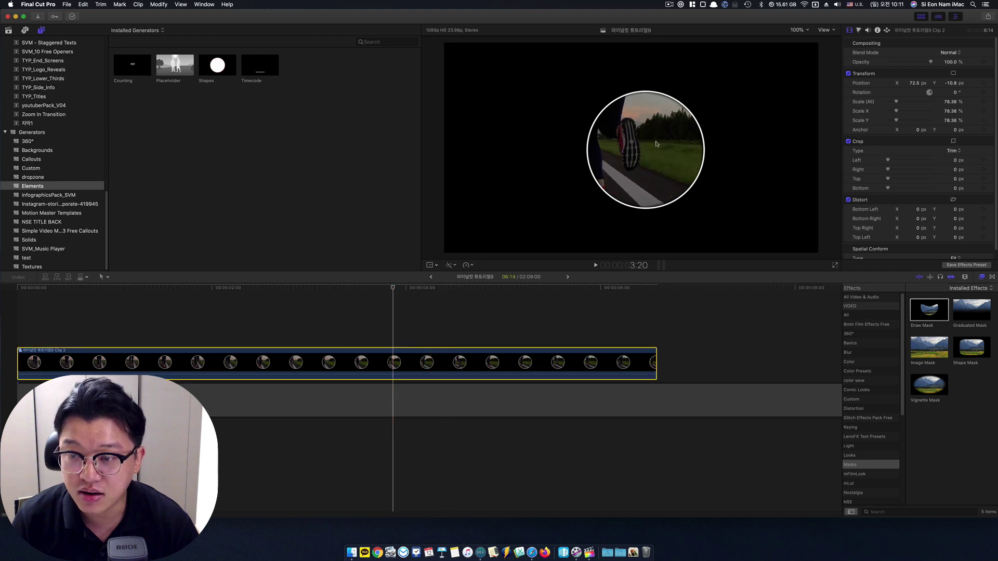
Widen the circle shape's outline inside the compound clip to about 43.45 and return to the main project timeline.
double_click(386, 365)
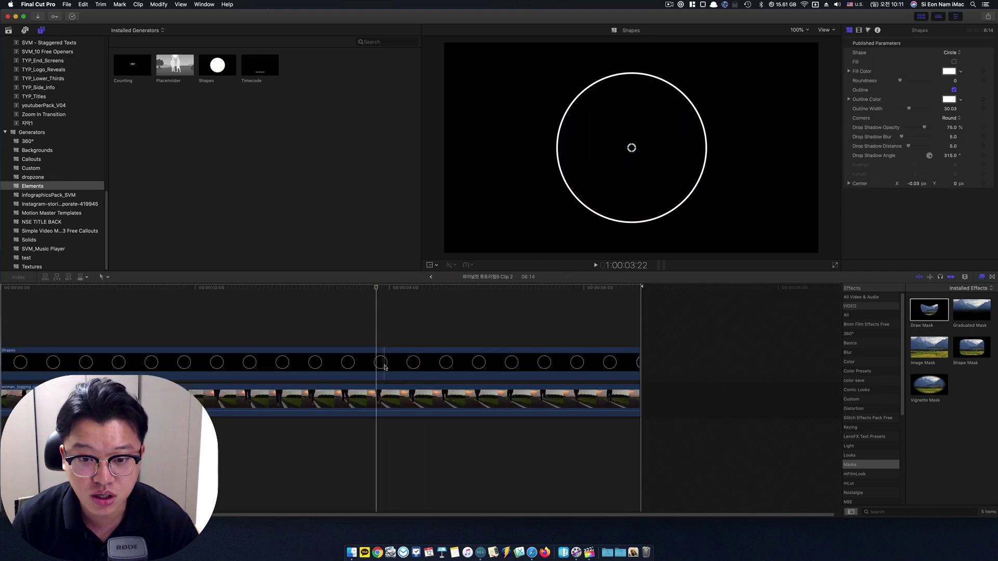
left_click(385, 367)
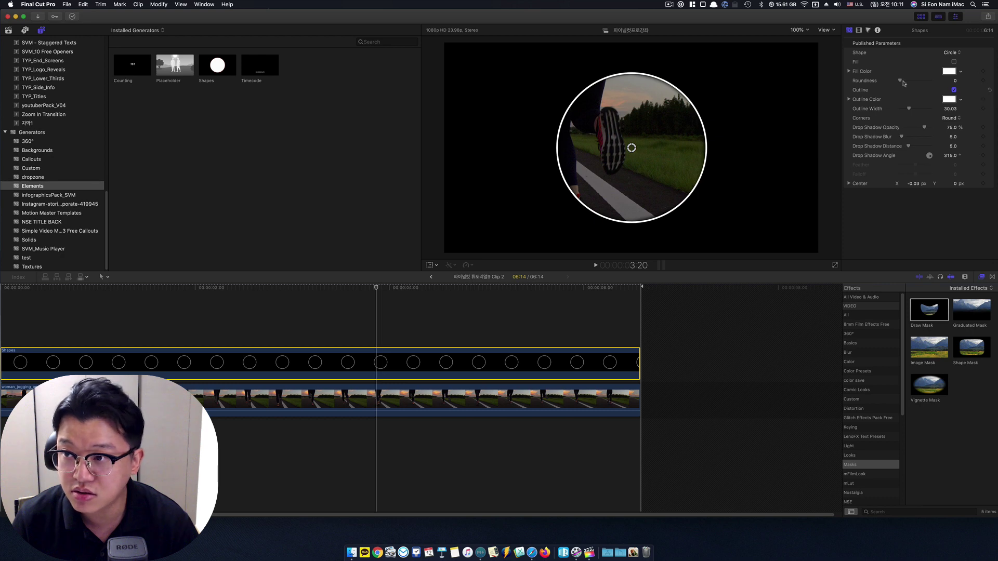
left_click_drag(910, 111, 913, 110)
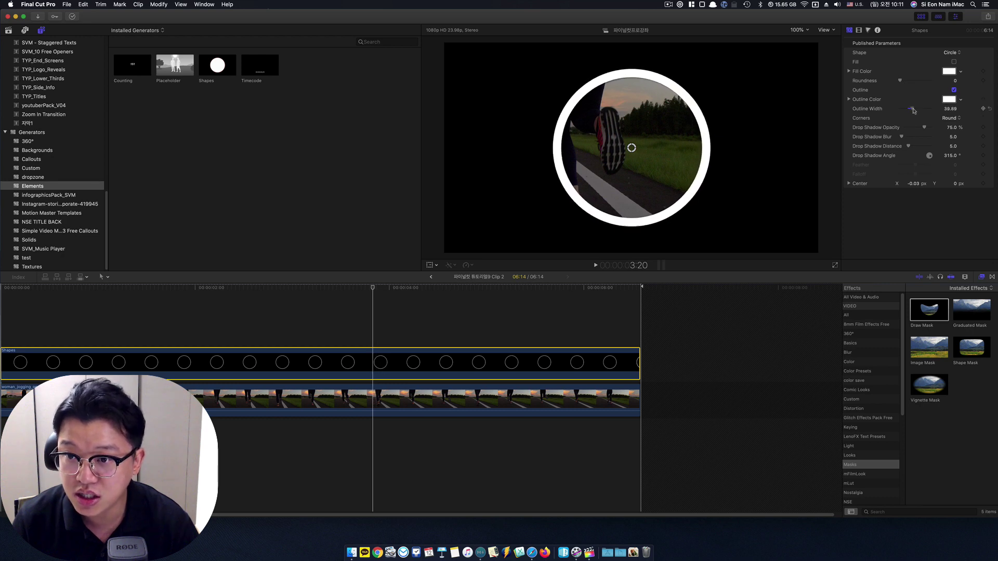
left_click(431, 276)
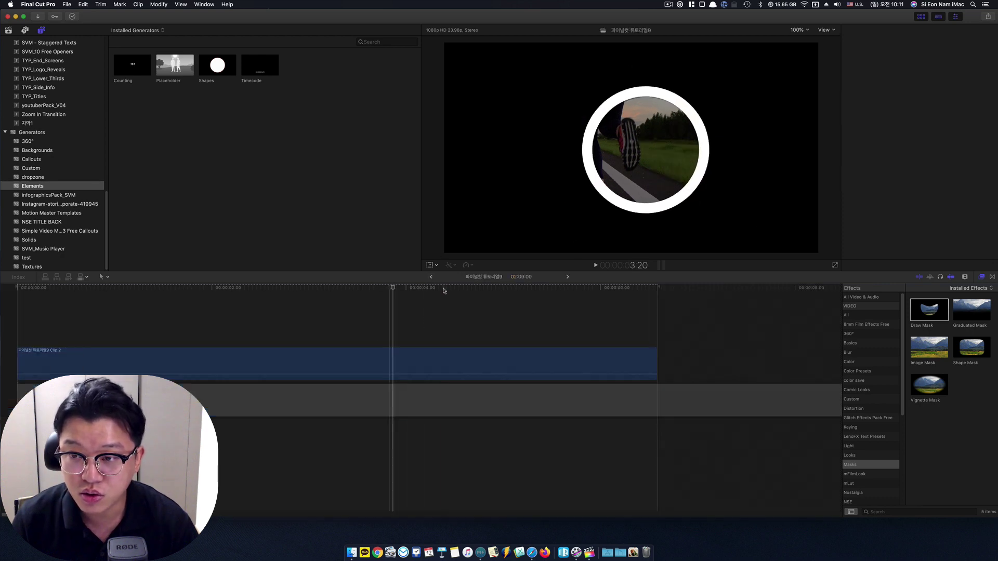
Move the compound clip to the frame's lower-right corner at position X 553.1 px, Y -190.0 px.
left_click(297, 364)
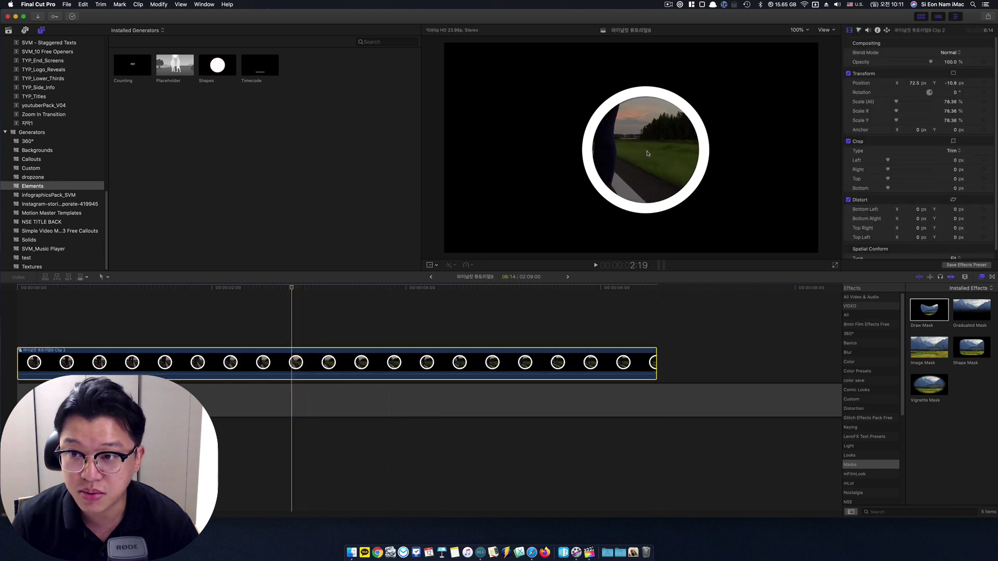
left_click(429, 265)
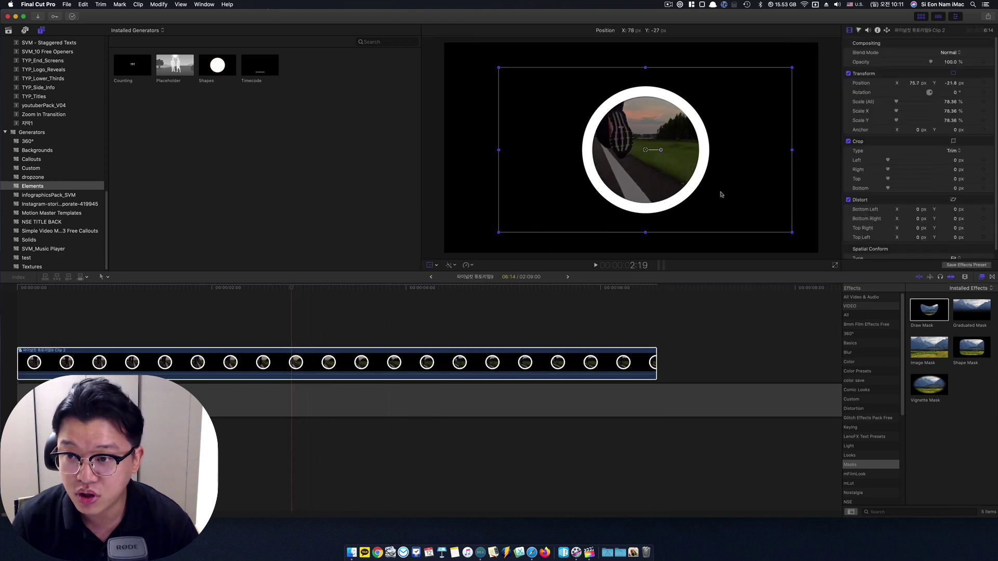
left_click_drag(712, 183, 806, 218)
left_click(827, 43)
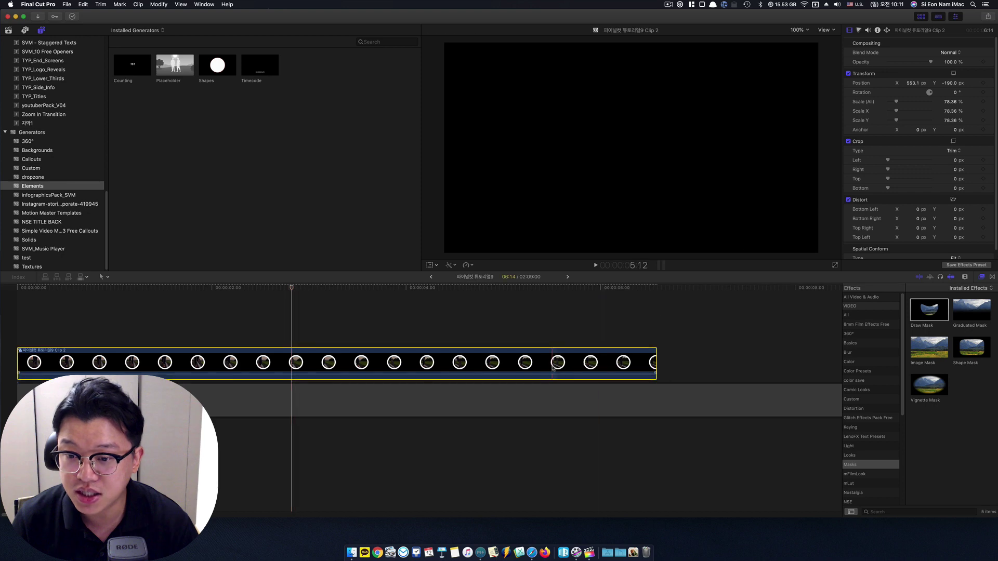
Reduce the circle shape's outline width inside the compound clip to a thin ring and return to the main project timeline.
double_click(524, 356)
left_click(524, 355)
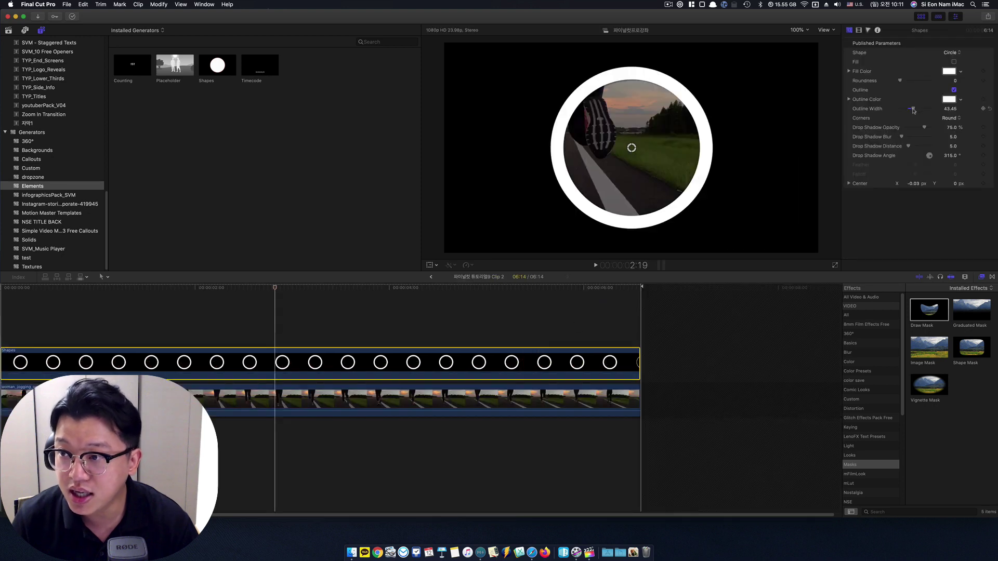
left_click_drag(914, 110, 912, 112)
left_click(431, 277)
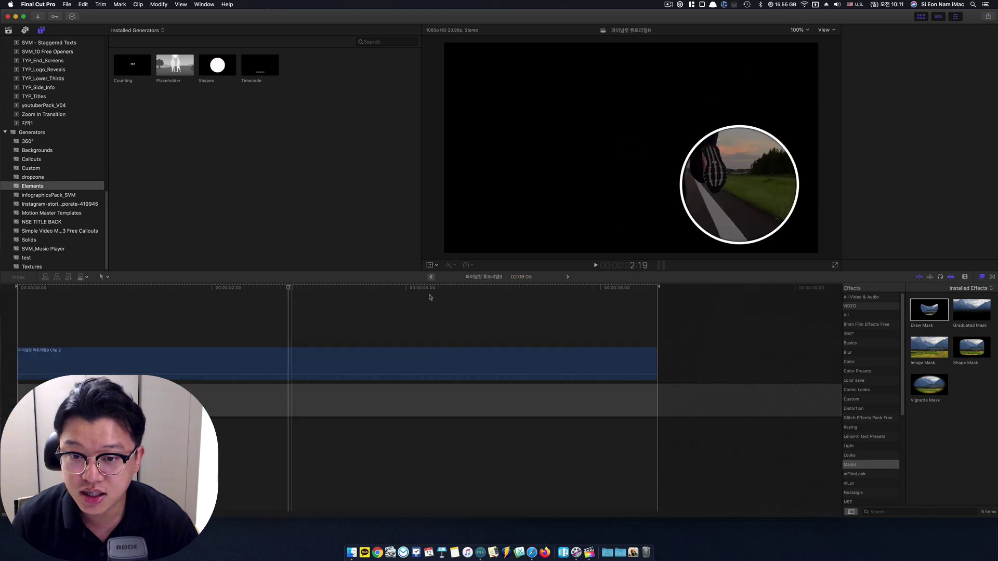
Scrub through the timeline to review the circular video frame in the lower-right corner.
left_click(104, 331)
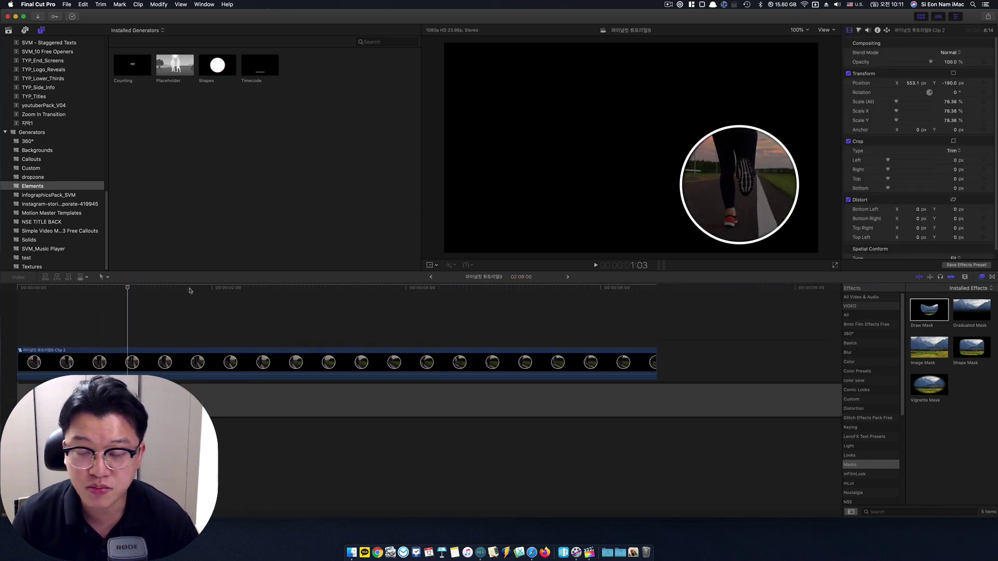
left_click_drag(190, 289, 517, 301)
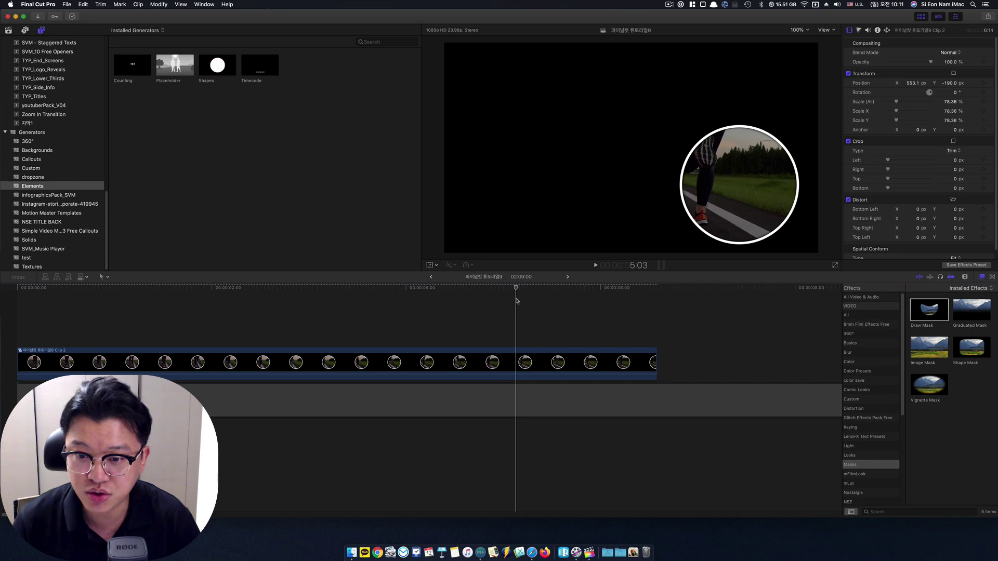
left_click_drag(517, 297, 456, 295)
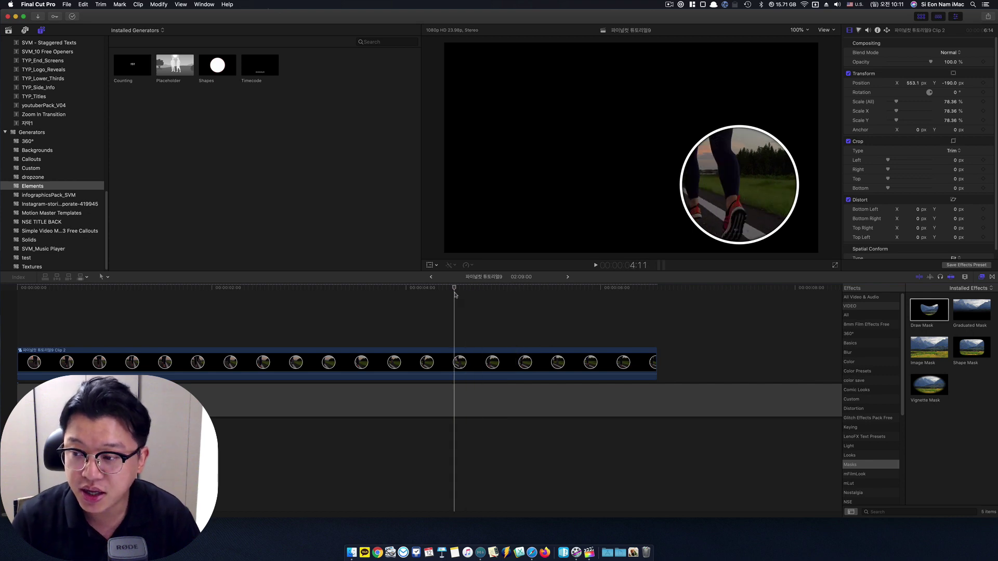